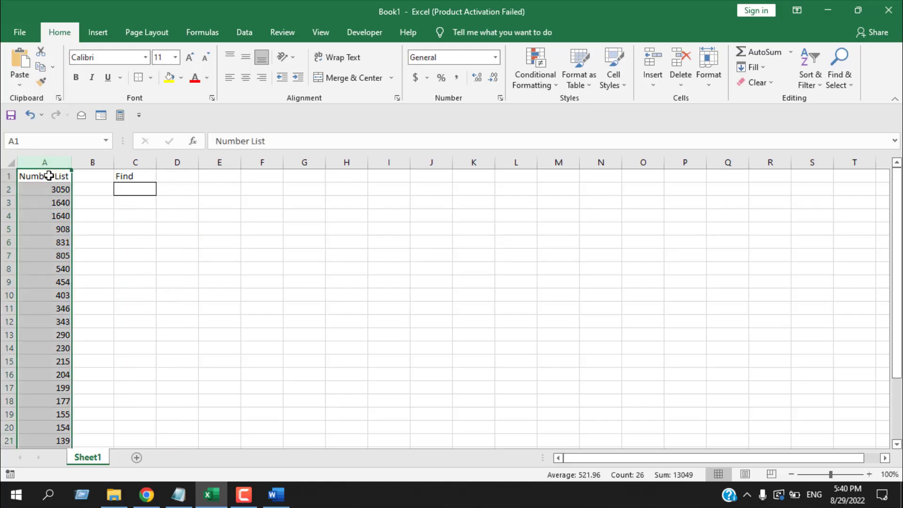
# Review the number list by selecting A2 through A26, ending at 23.
pyautogui.click(58, 187)
pyautogui.scroll(-3, 58, 188)
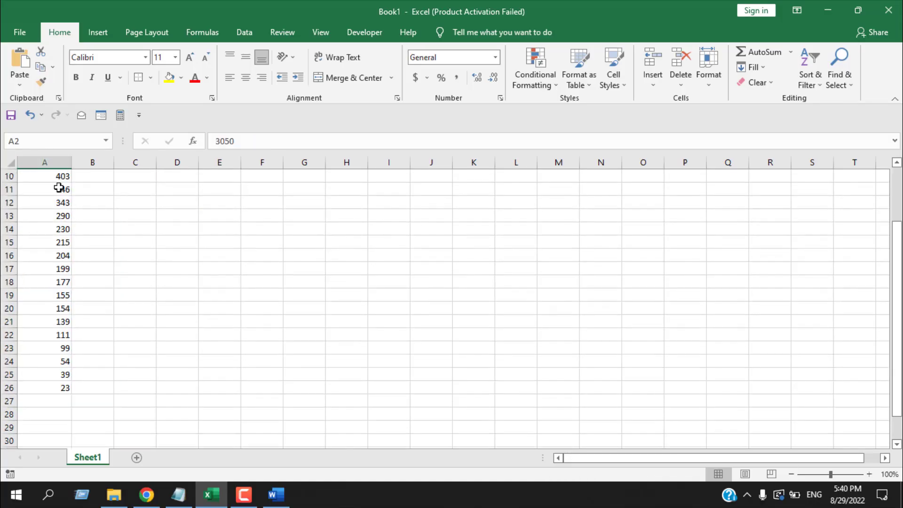
pyautogui.moveTo(49, 396); pyautogui.dragTo(48, 391)
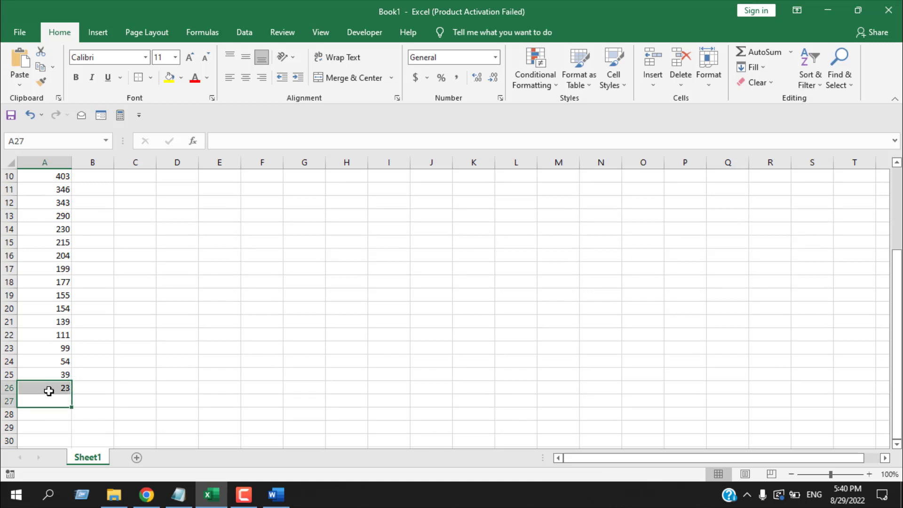
pyautogui.click(49, 391)
pyautogui.scroll(3, 49, 388)
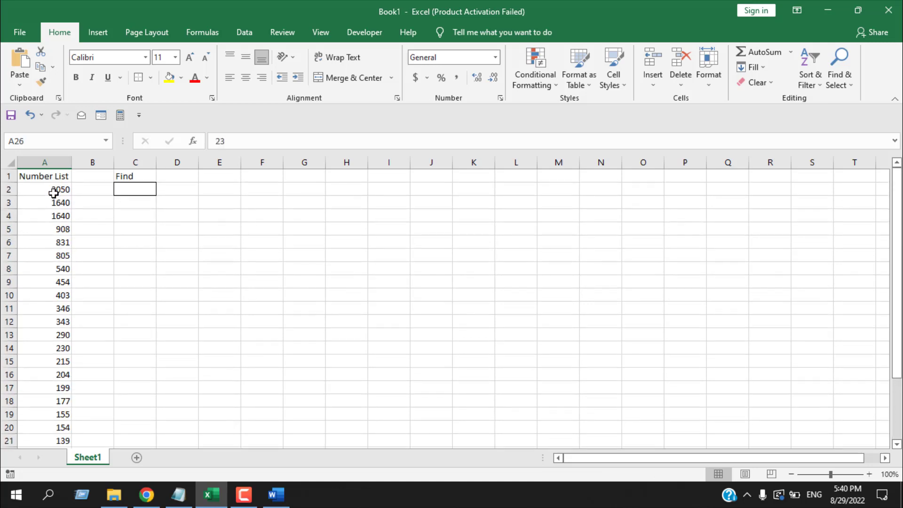
pyautogui.moveTo(53, 192); pyautogui.dragTo(58, 416)
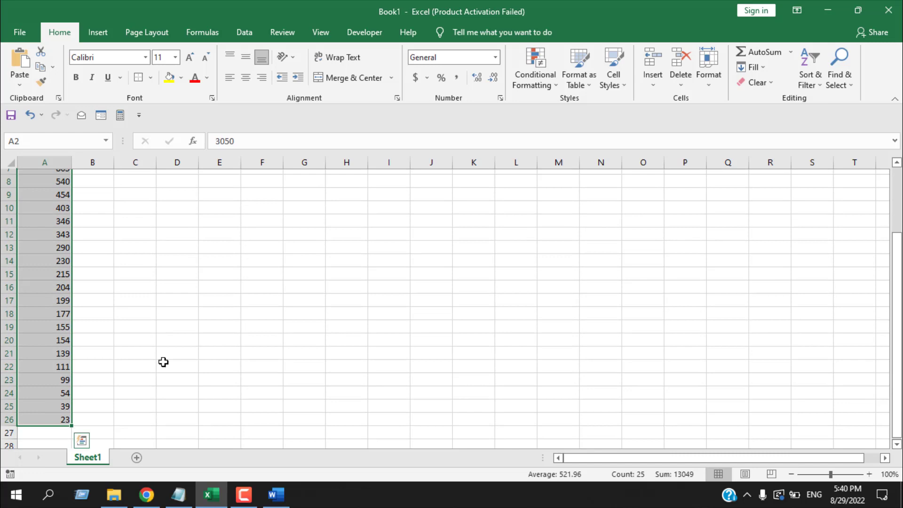
pyautogui.scroll(3, 163, 362)
# Enter 500 as the Find value in C2 and compare it with 540 and 454.
pyautogui.click(126, 189)
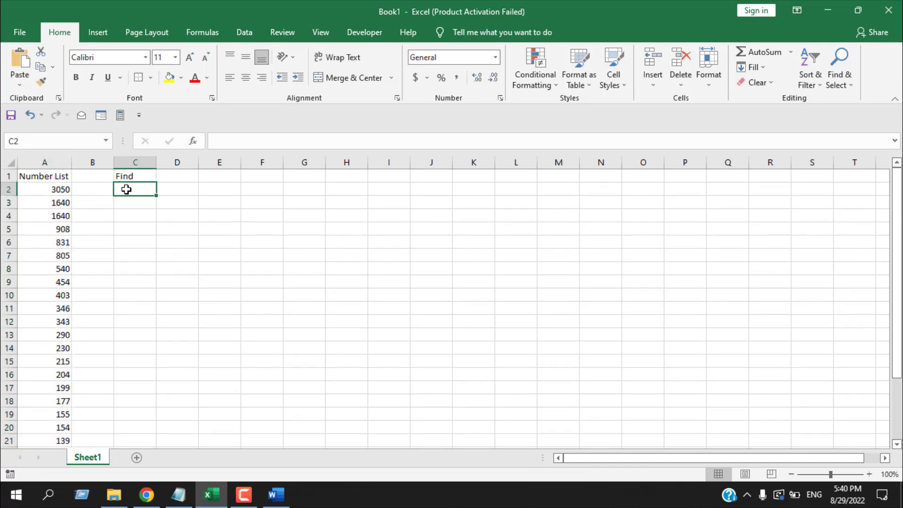
pyautogui.write('5')
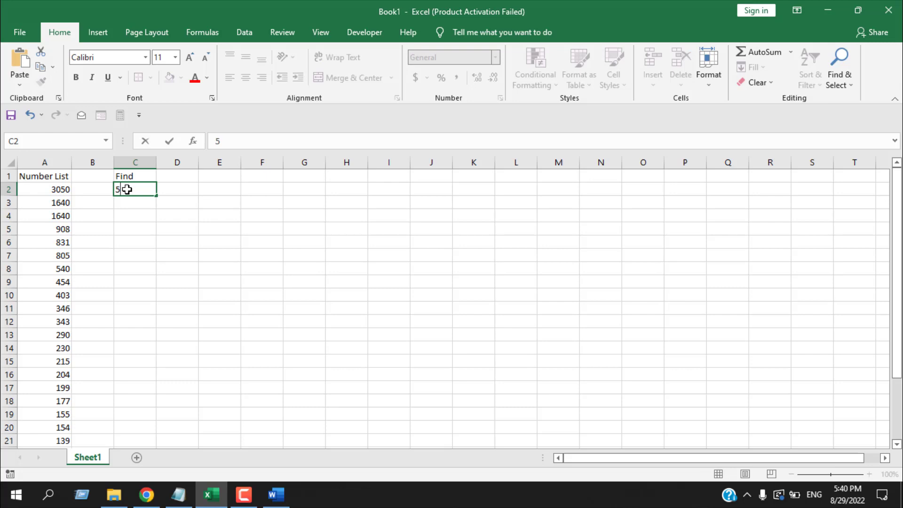
pyautogui.write('00')
pyautogui.click(134, 241)
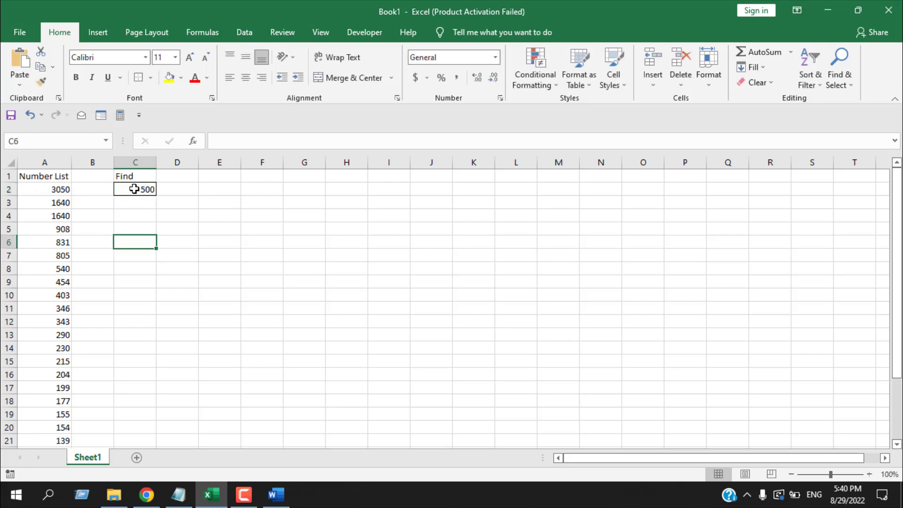
pyautogui.click(50, 273)
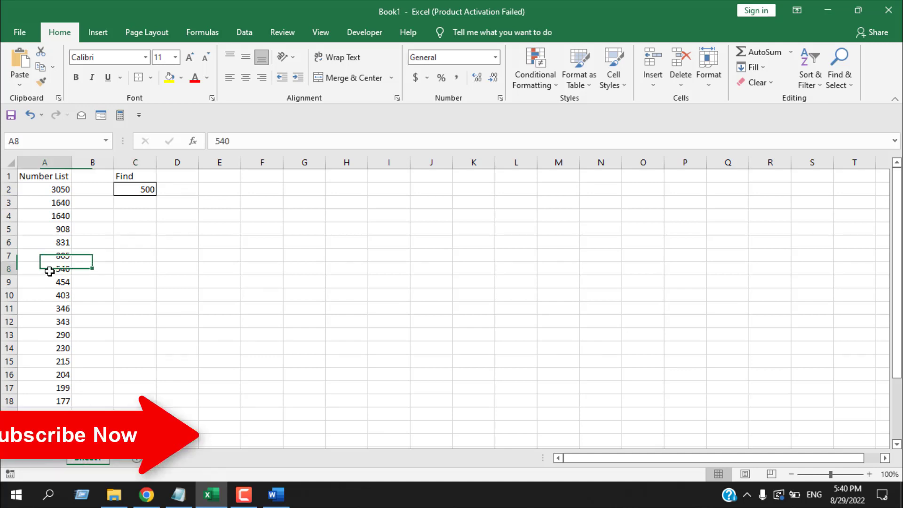
pyautogui.click(44, 282)
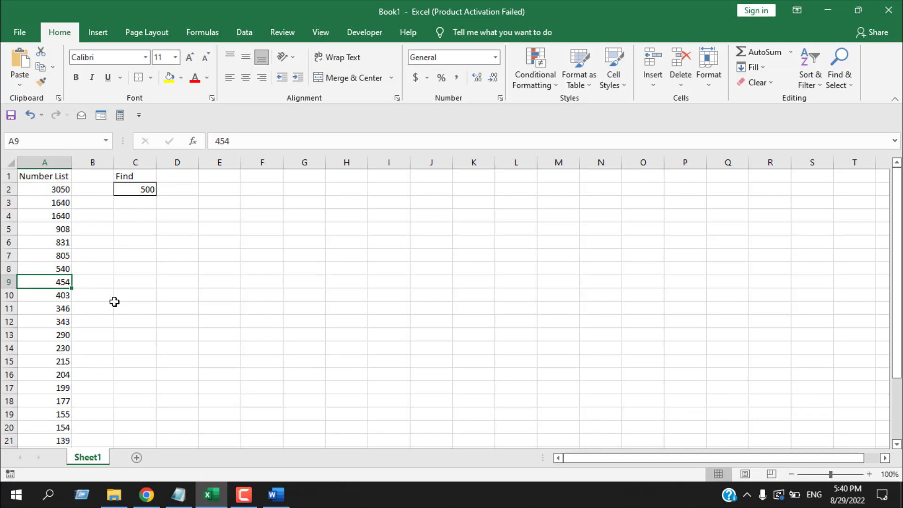
pyautogui.click(50, 268)
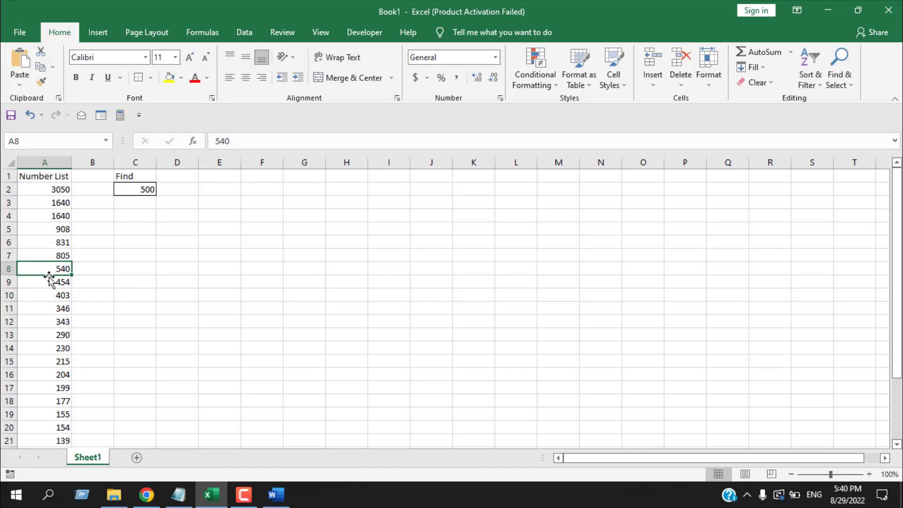
pyautogui.click(47, 284)
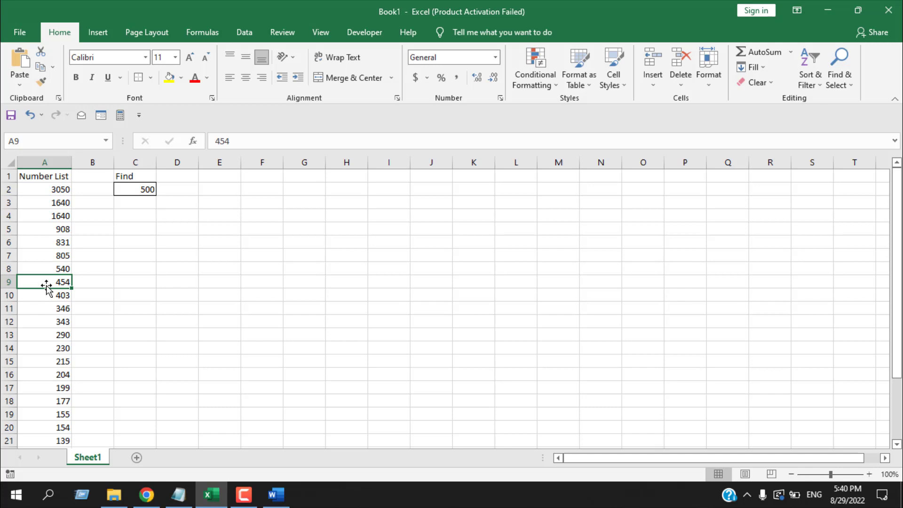
# Select the numbers in column A starting from A2.
pyautogui.click(160, 255)
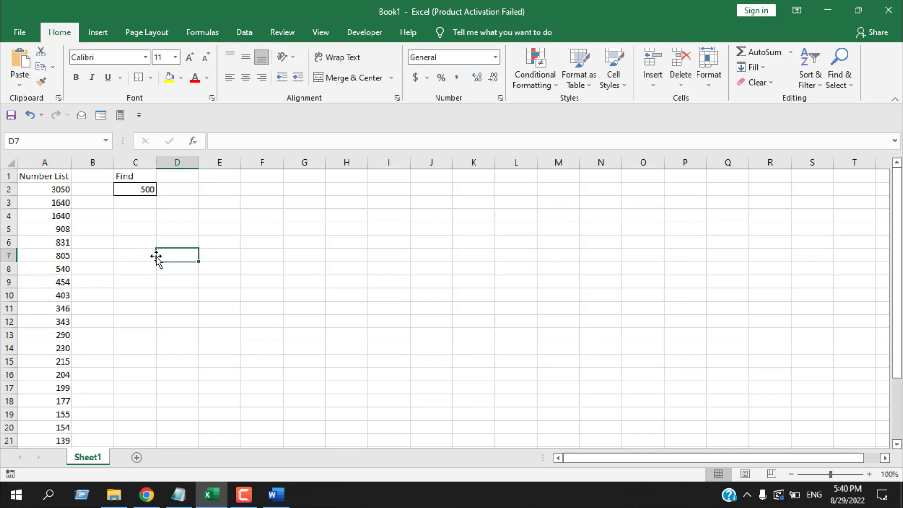
pyautogui.moveTo(58, 189); pyautogui.dragTo(52, 405)
pyautogui.scroll(3, 52, 405)
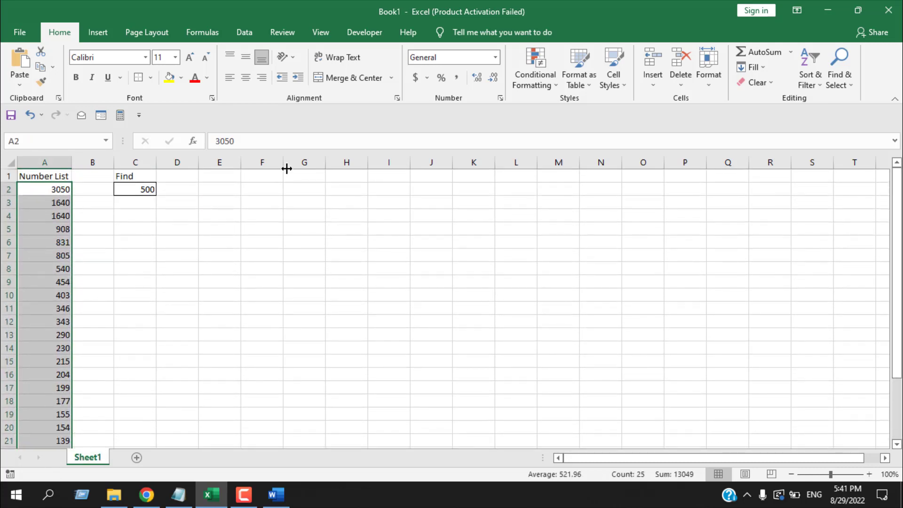
# Create a new formula rule using =ABS(A2-$C$2)=MIN(ABS($A$2:$A$26-$C$2)).
pyautogui.click(532, 86)
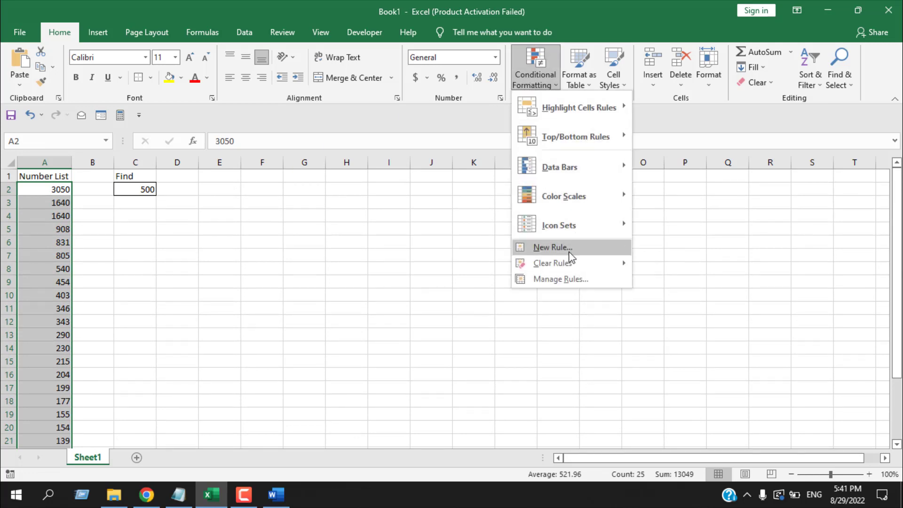
pyautogui.click(553, 248)
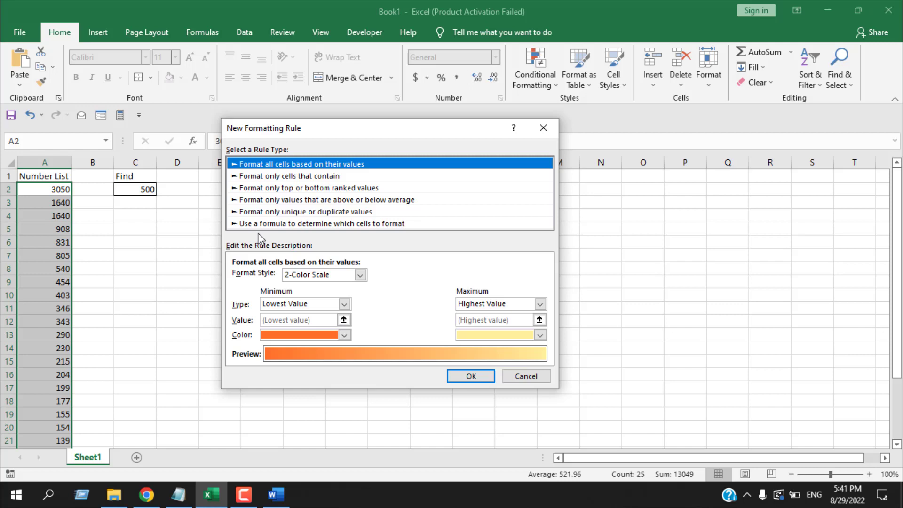
pyautogui.click(272, 224)
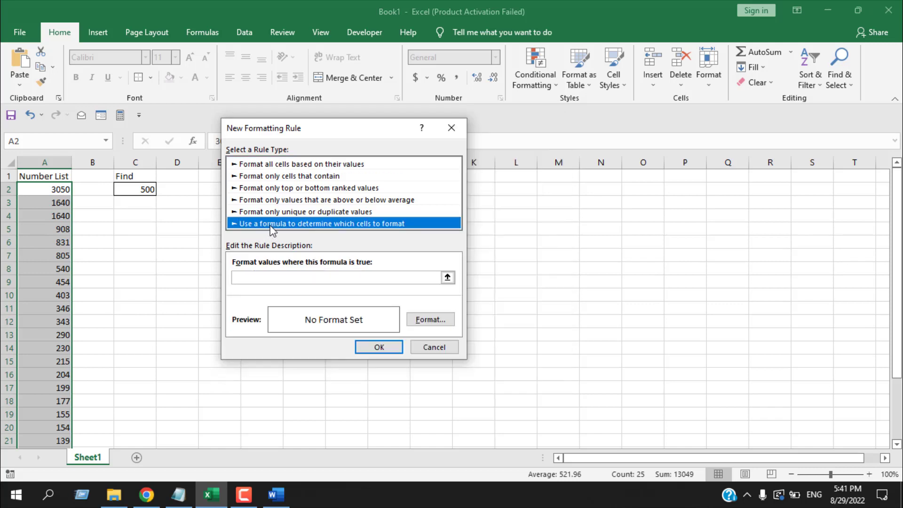
pyautogui.click(280, 277)
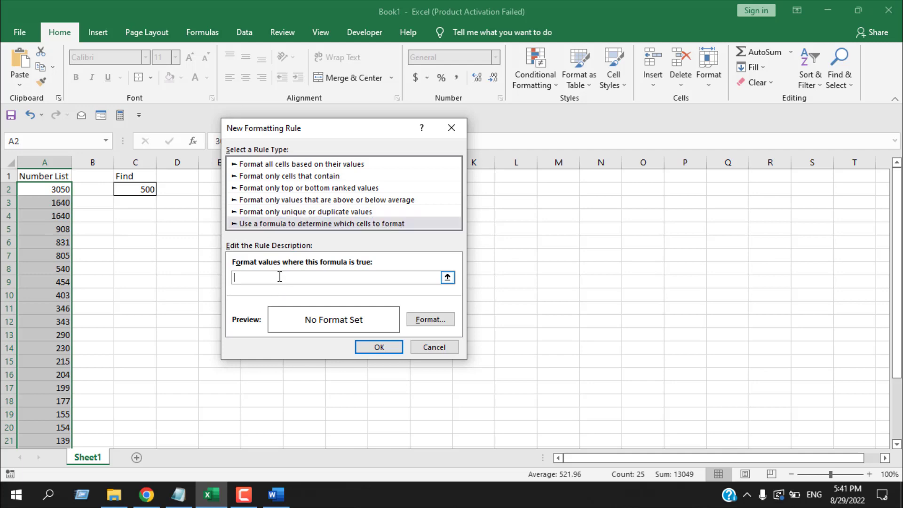
pyautogui.write('=ABS(A2-$C$2)=MIN(ABS($A$2:$A$26-$C$2))')
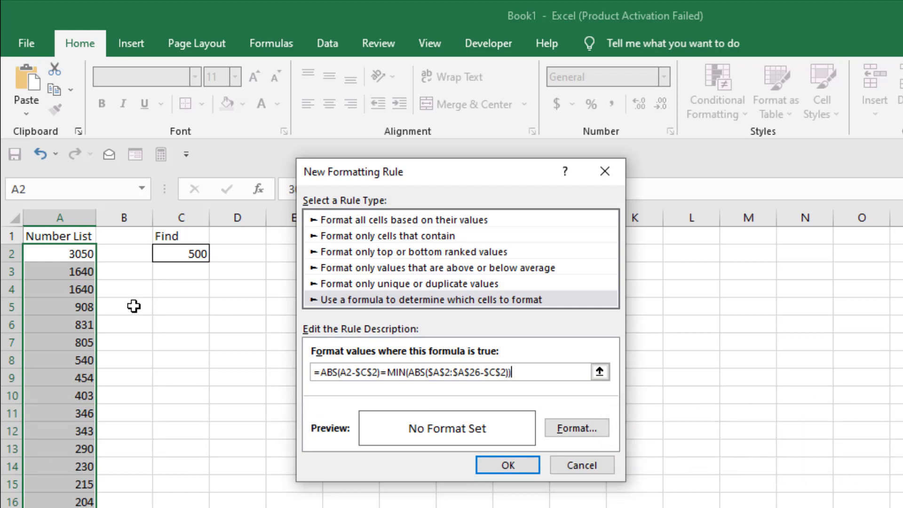
# Give matching cells a light blue fill and apply the rule, highlighting 540 in A8.
pyautogui.click(564, 432)
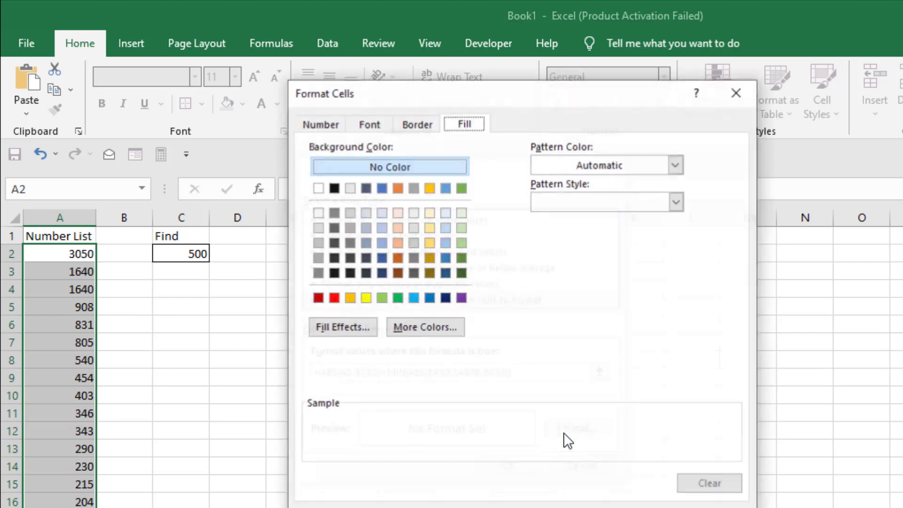
pyautogui.click(380, 250)
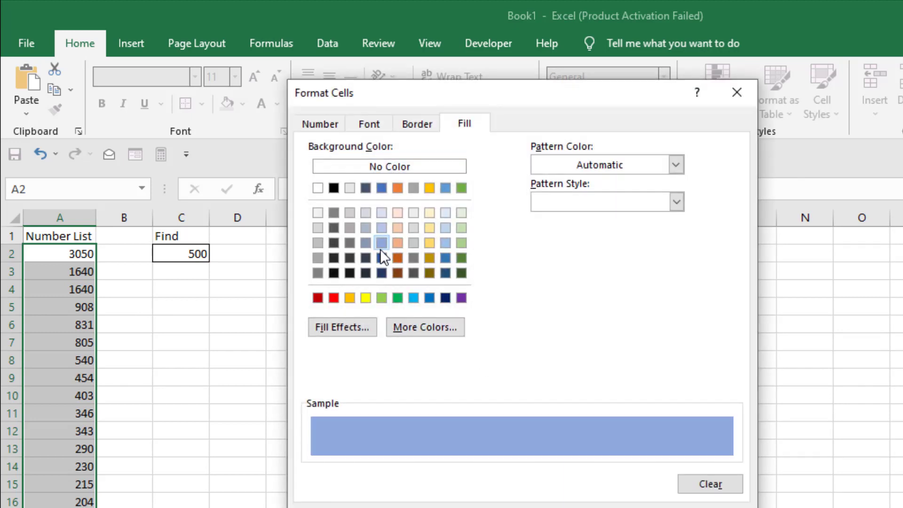
pyautogui.press('Return')
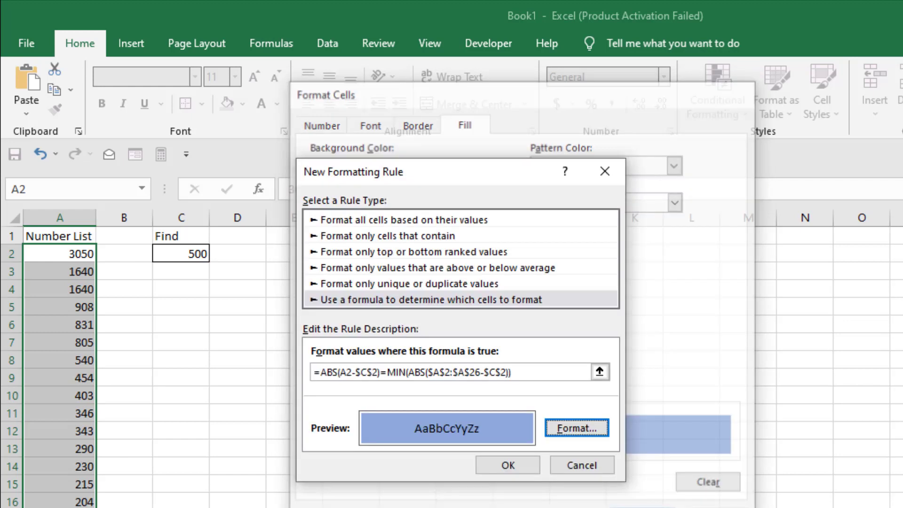
pyautogui.click(508, 466)
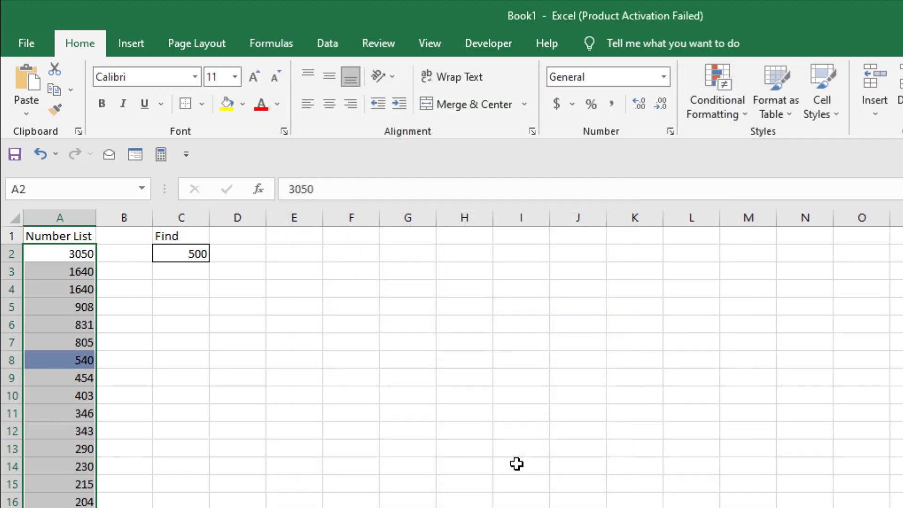
pyautogui.click(445, 418)
pyautogui.click(175, 253)
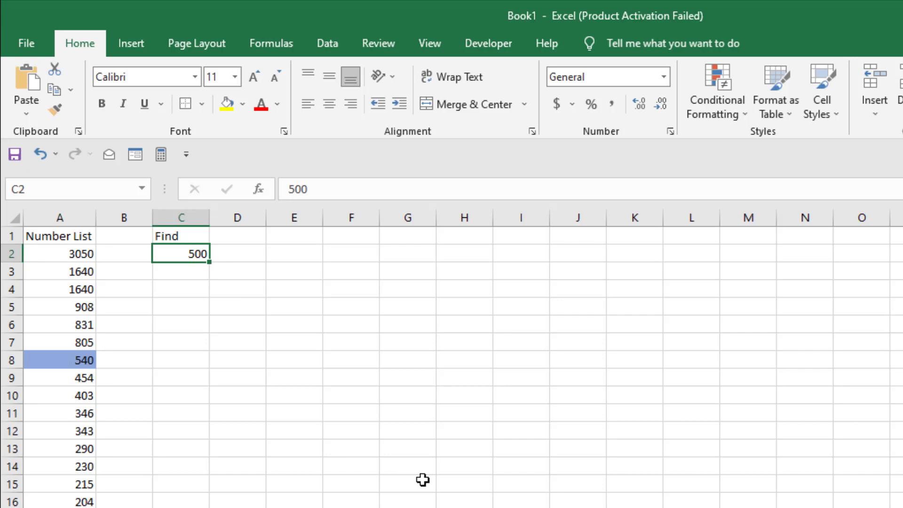
# Change the Find value in C2 from 500 to 470.
pyautogui.press('F2')
pyautogui.press('BackSpace')
pyautogui.press('BackSpace')
pyautogui.press('BackSpace')
pyautogui.write('470')
pyautogui.press('Return')
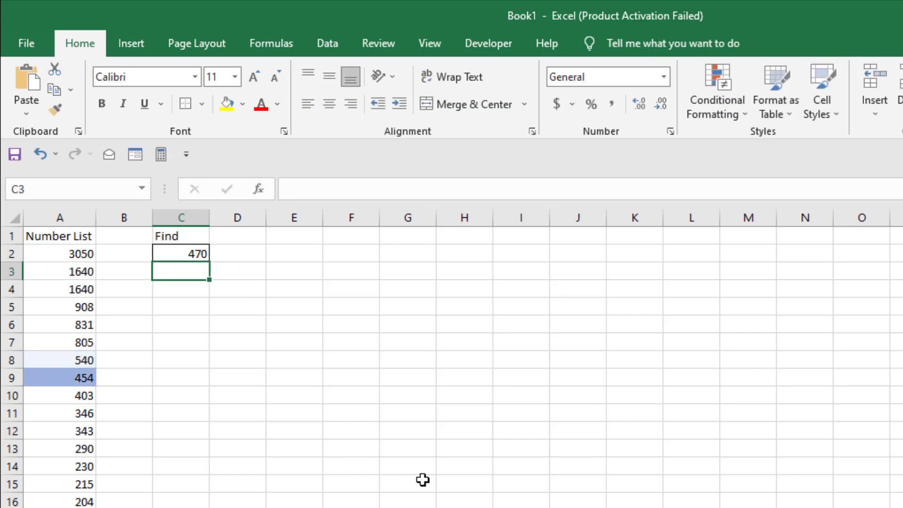
# Check that 454 in A9 is now highlighted, then review C2 and the list A2:A21.
pyautogui.click(66, 379)
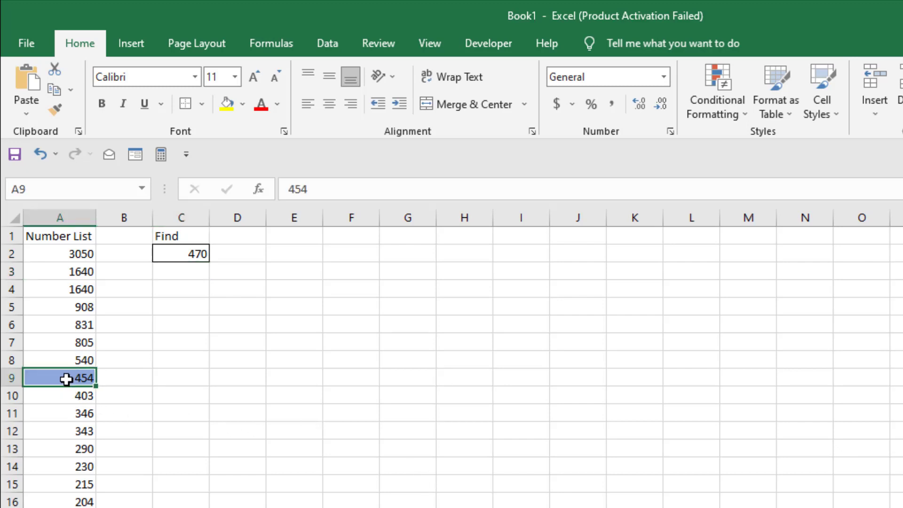
pyautogui.click(197, 257)
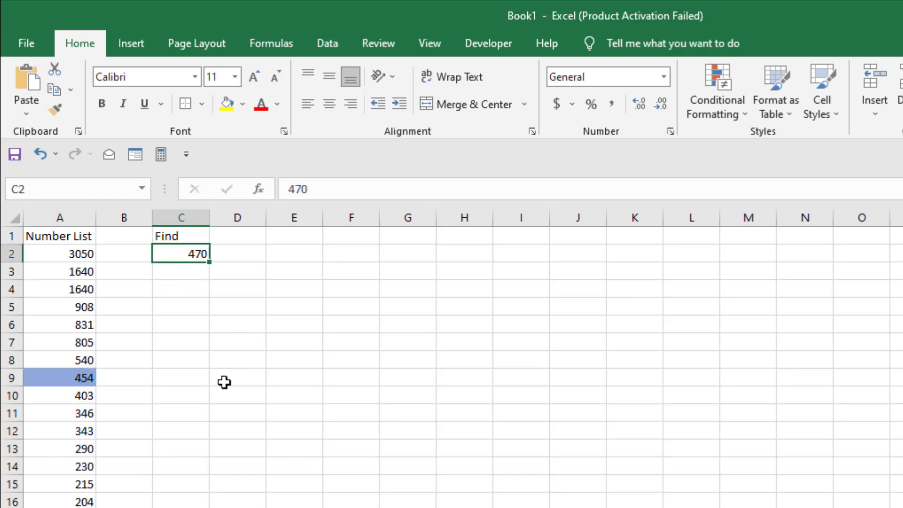
pyautogui.scroll(-2, 223, 382)
pyautogui.scroll(2, 224, 382)
pyautogui.moveTo(81, 257); pyautogui.dragTo(78, 503)
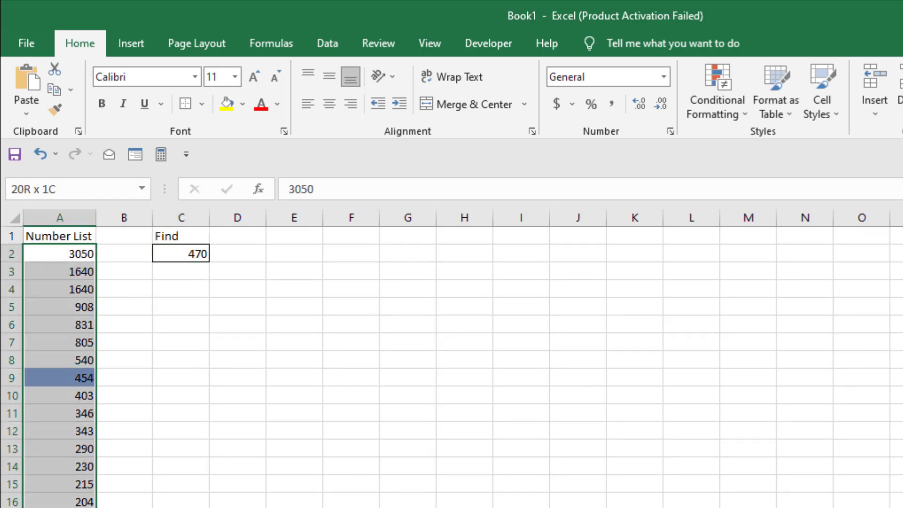
pyautogui.click(206, 466)
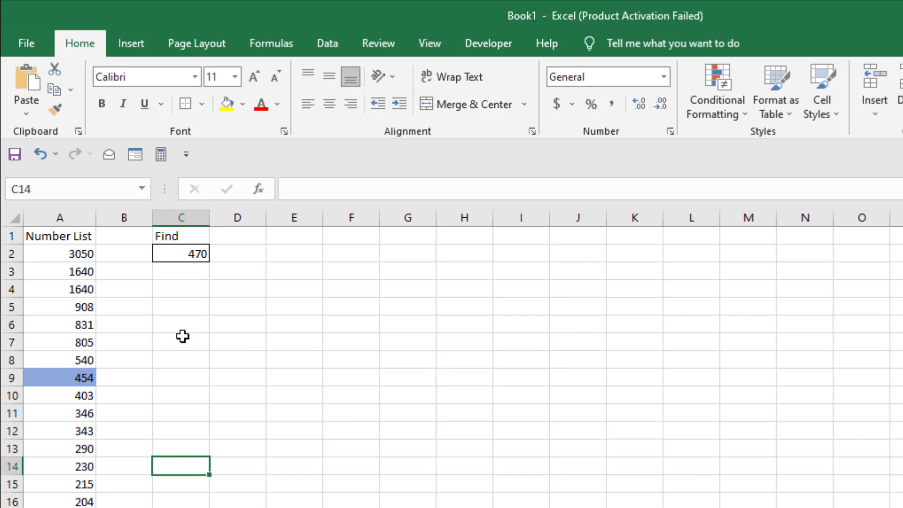
# Select the whole worksheet and clear all conditional formatting rules from the sheet.
pyautogui.click(5, 215)
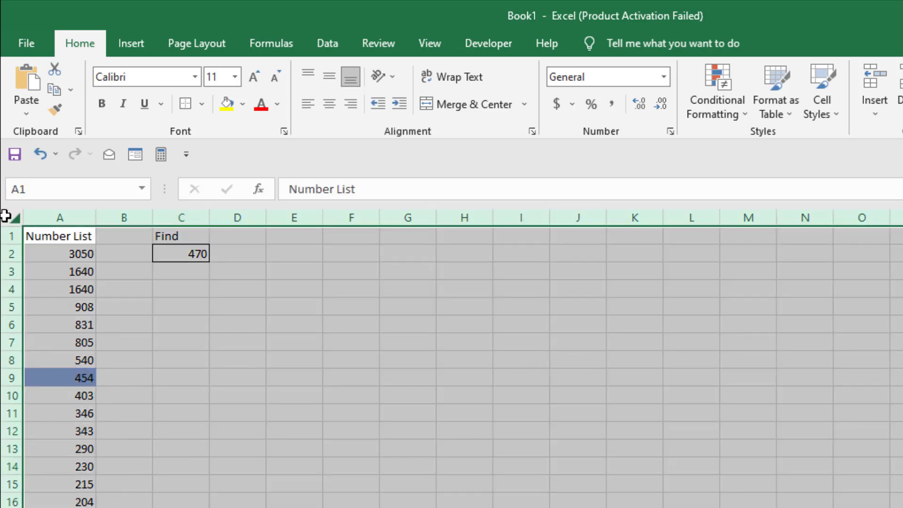
pyautogui.click(733, 102)
pyautogui.moveTo(733, 360)
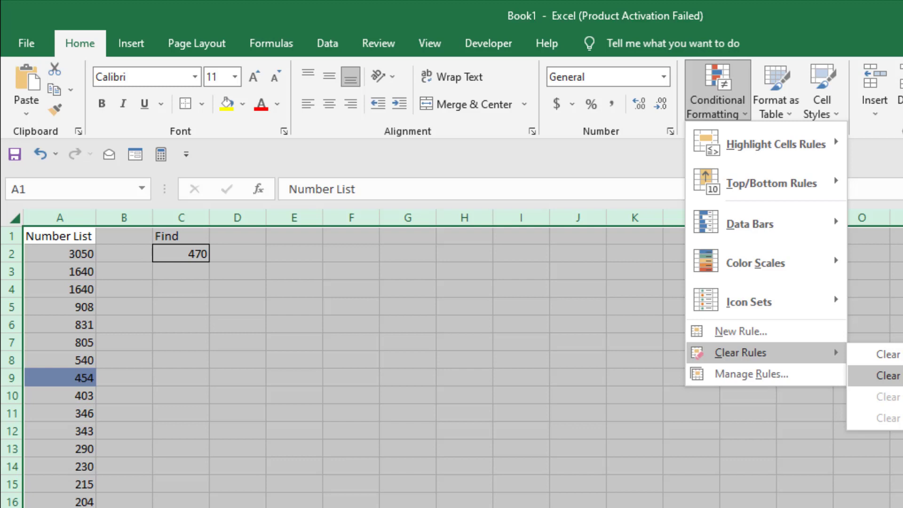
pyautogui.click(887, 376)
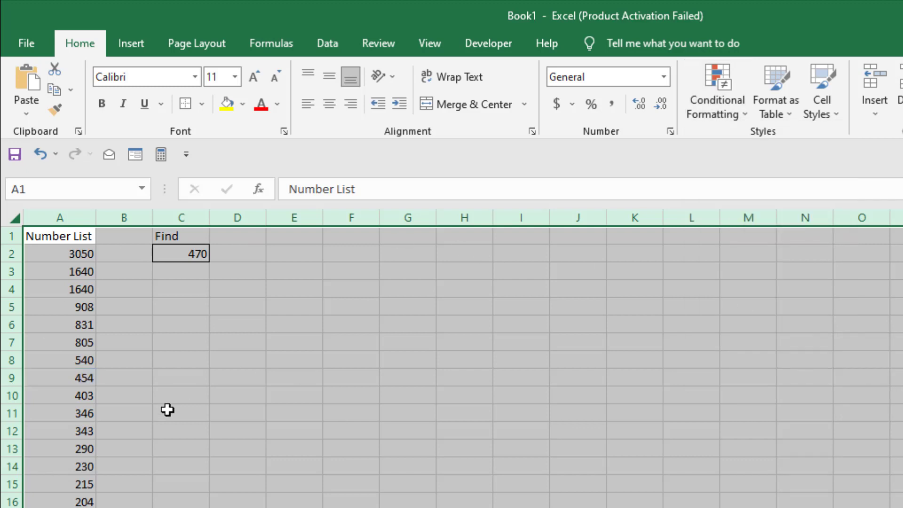
pyautogui.click(273, 385)
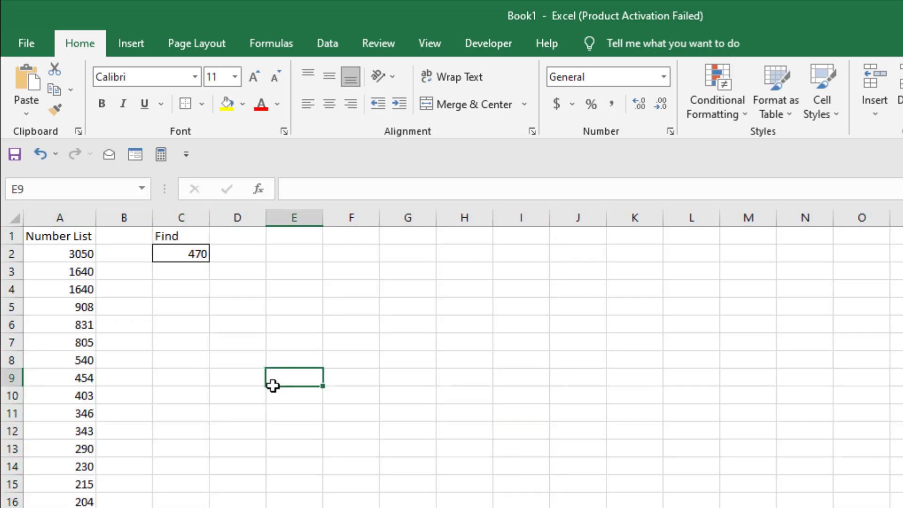